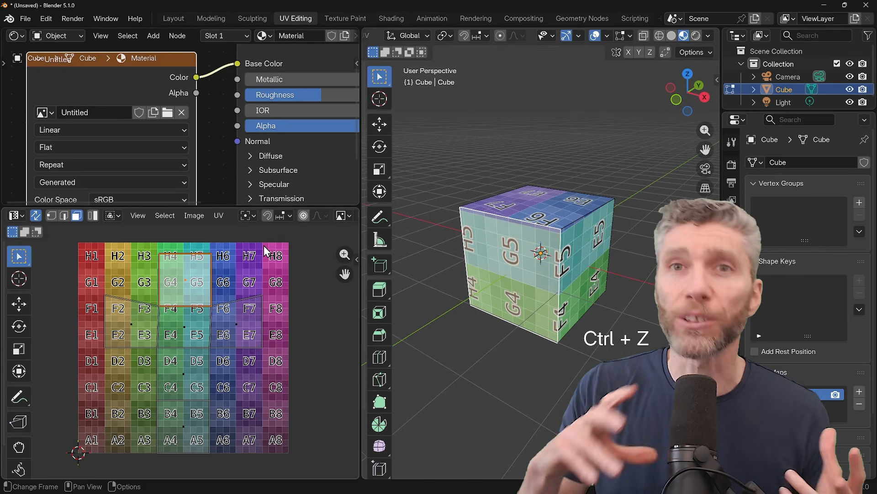
pyautogui.hotkey('ctrl', 'z')
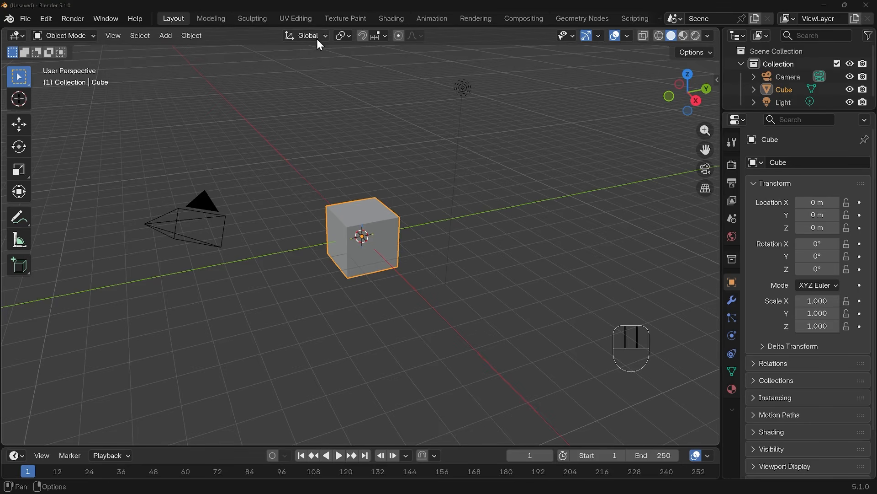
# Step: Switch to the UV Editing workspace with the default cube and its unwrapped UV layout in close view
pyautogui.click(297, 19)
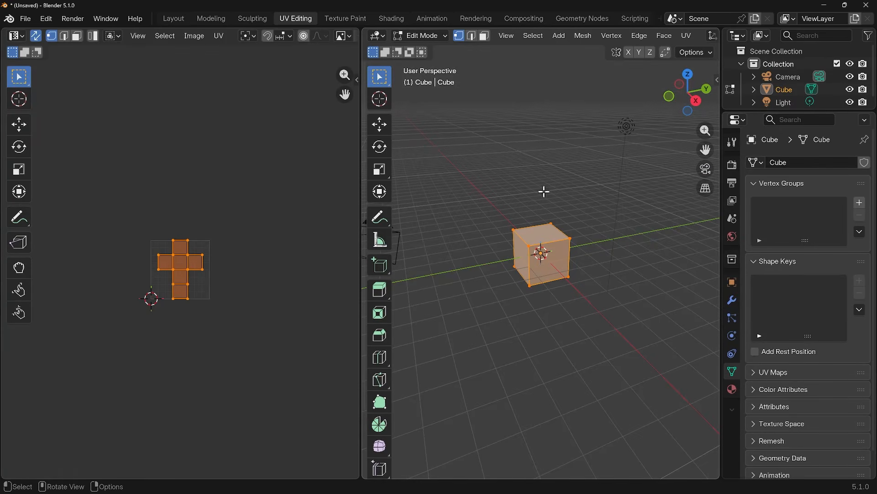
pyautogui.scroll(5, 541, 252)
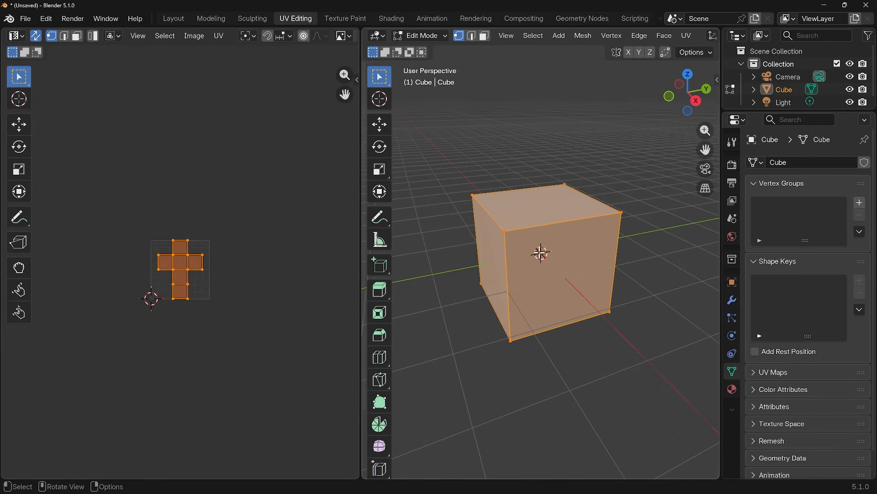
pyautogui.click(434, 35)
pyautogui.click(433, 34)
pyautogui.scroll(6, 212, 287)
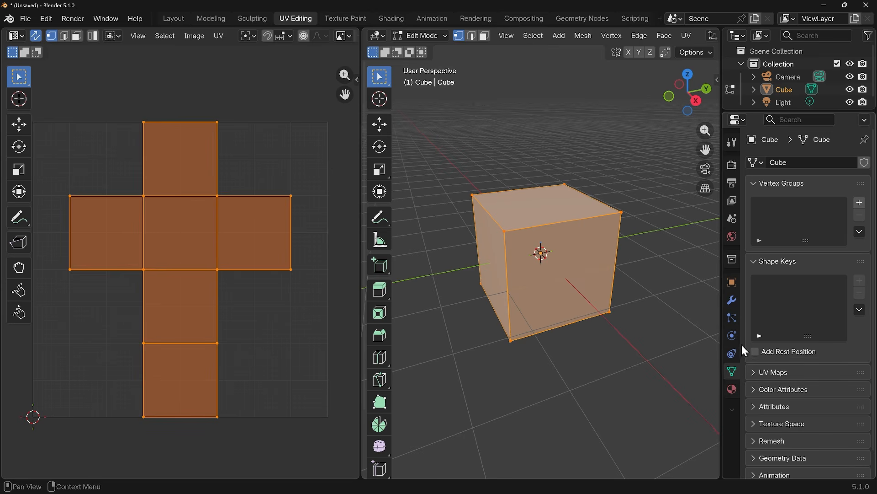
# Step: Expand the cube's UV Maps, remove the UVMap entry, and undo the removal
pyautogui.click(756, 378)
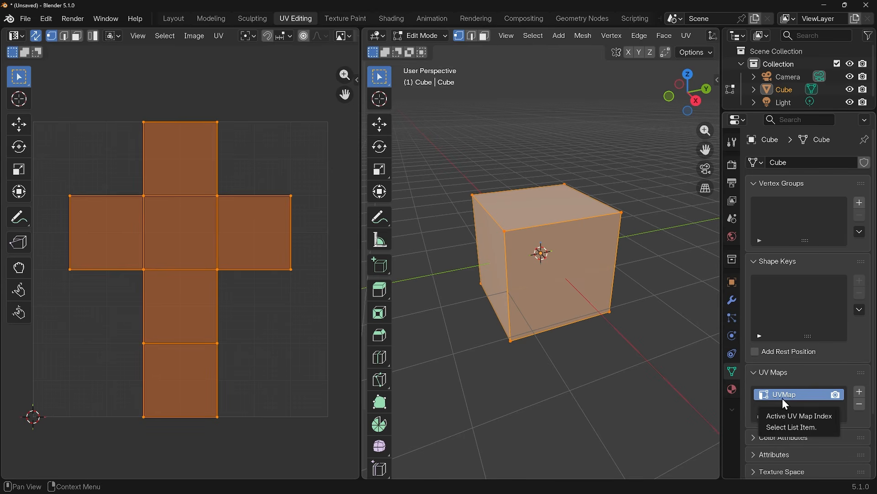
pyautogui.click(862, 405)
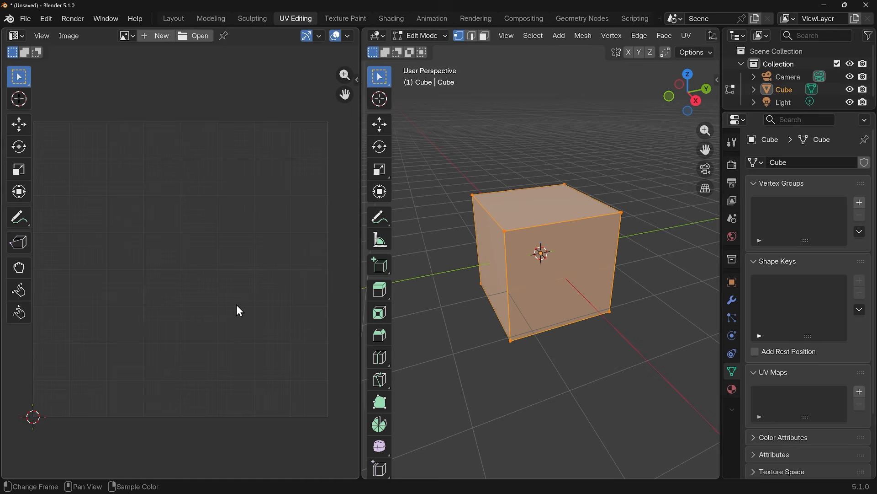
pyautogui.hotkey('ctrl', 'z')
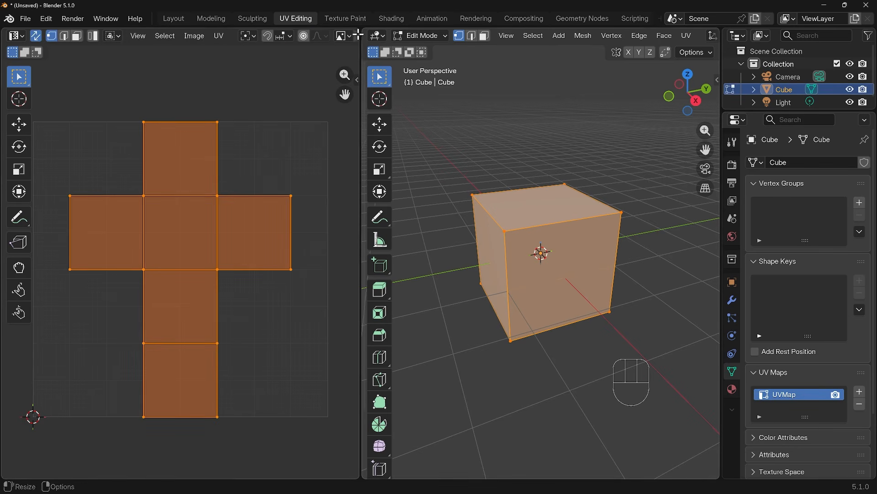
# Step: Split the UV editor into two stacked areas and turn the upper one into a Shader Editor with its sidebar hidden
pyautogui.moveTo(358, 30); pyautogui.dragTo(343, 250)
pyautogui.click(18, 37)
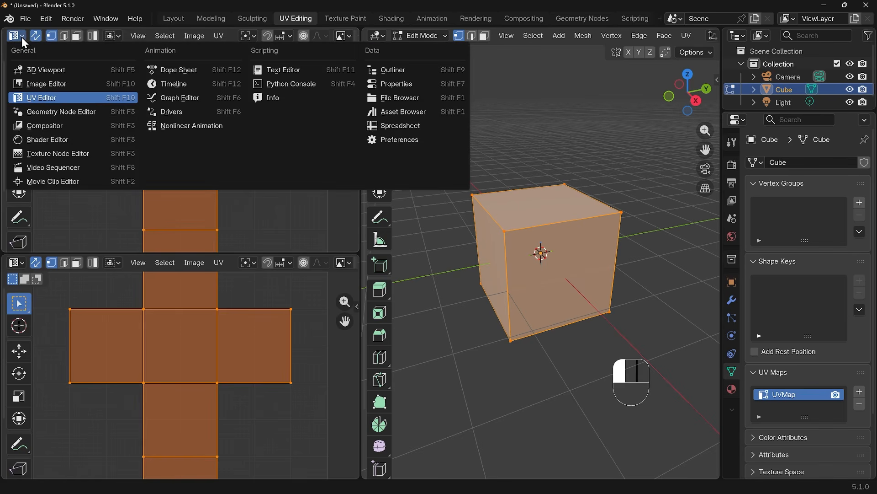
pyautogui.click(40, 139)
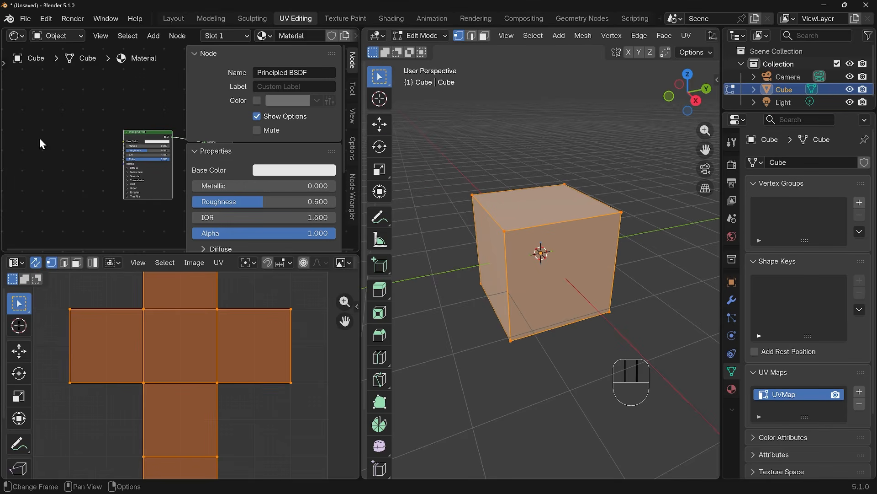
pyautogui.press('n')
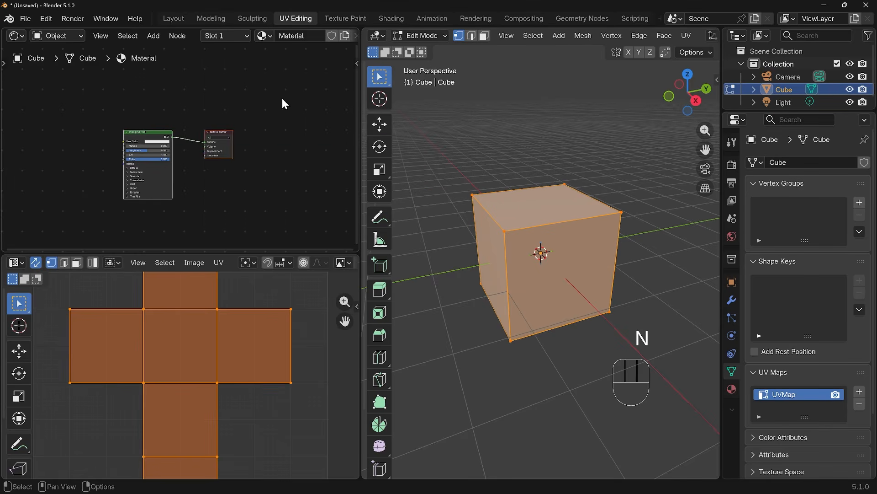
pyautogui.scroll(3, 185, 181)
pyautogui.moveTo(182, 179); pyautogui.dragTo(248, 151, button='middle')
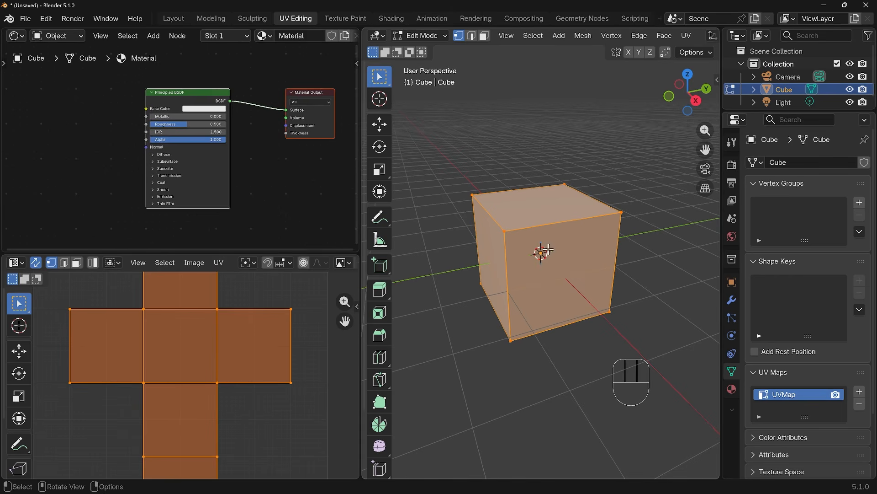
# Step: Add an Image Texture node and connect its Color output to the Principled BSDF's Base Color
pyautogui.hotkey('shift', 'a')
pyautogui.moveTo(93, 137)
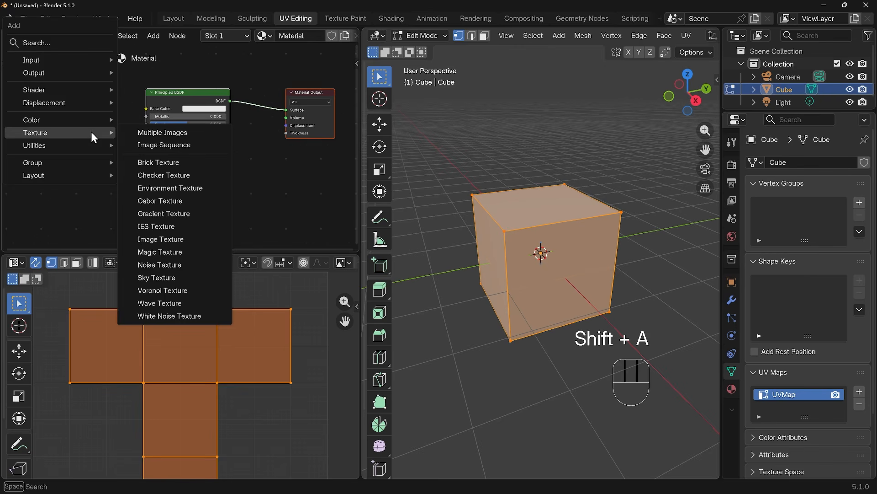
pyautogui.click(152, 238)
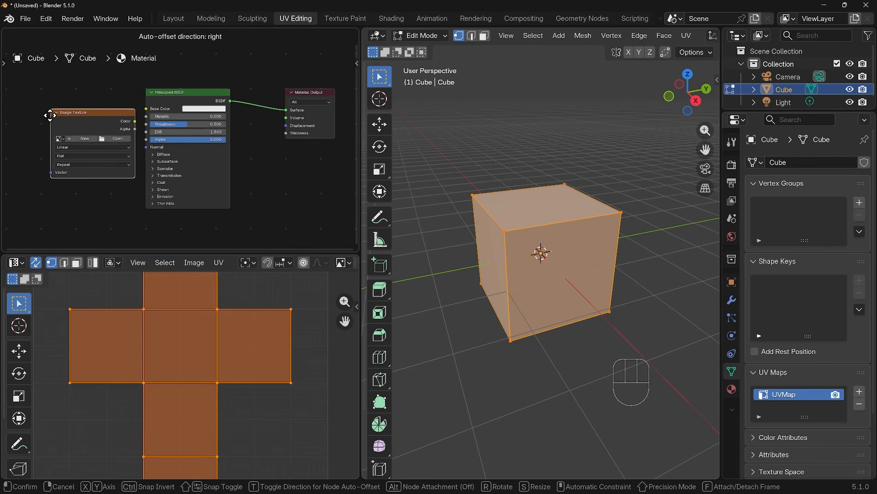
pyautogui.click(108, 128)
pyautogui.moveTo(125, 115); pyautogui.dragTo(147, 109)
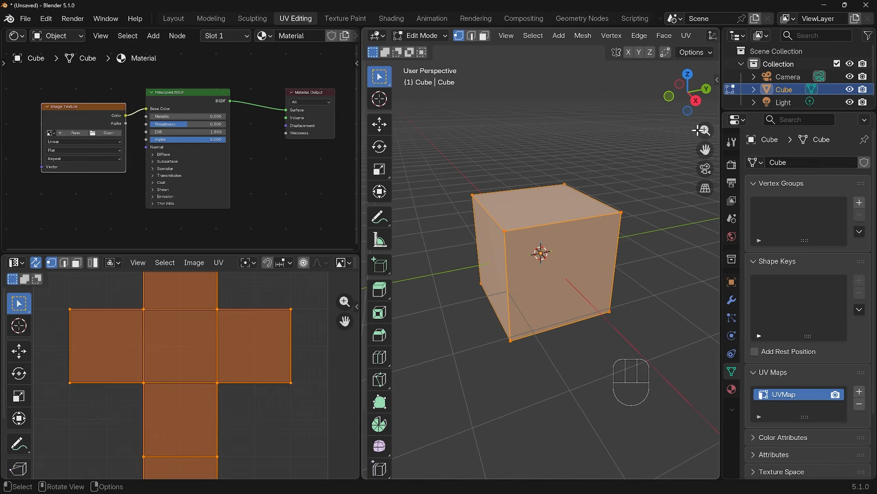
# Step: Set the 3D viewport shading to Material Preview
pyautogui.scroll(-10, 687, 37)
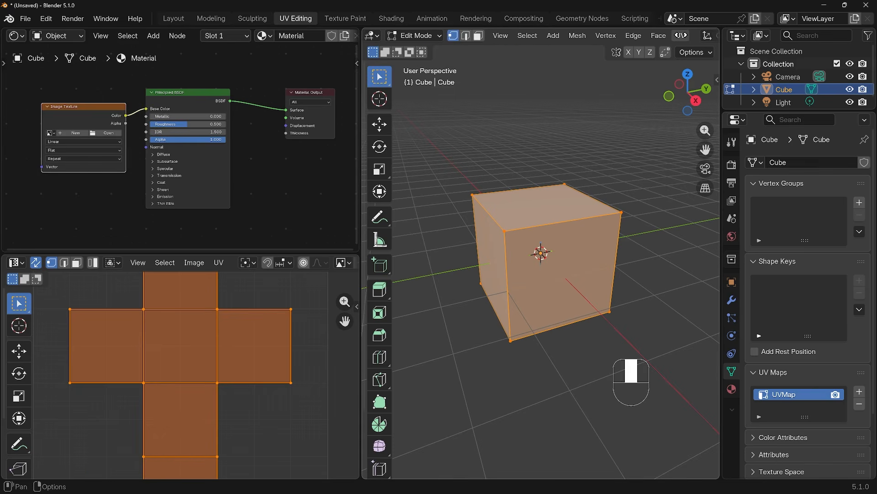
pyautogui.scroll(-5, 654, 40)
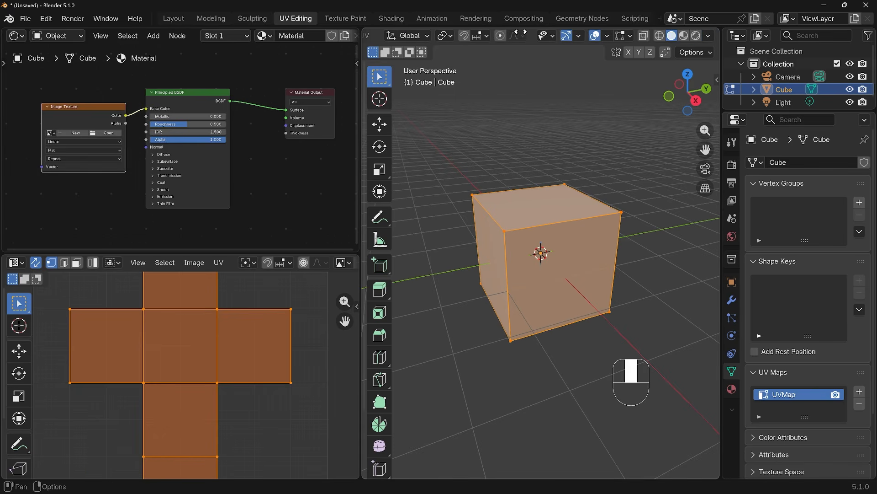
pyautogui.click(684, 36)
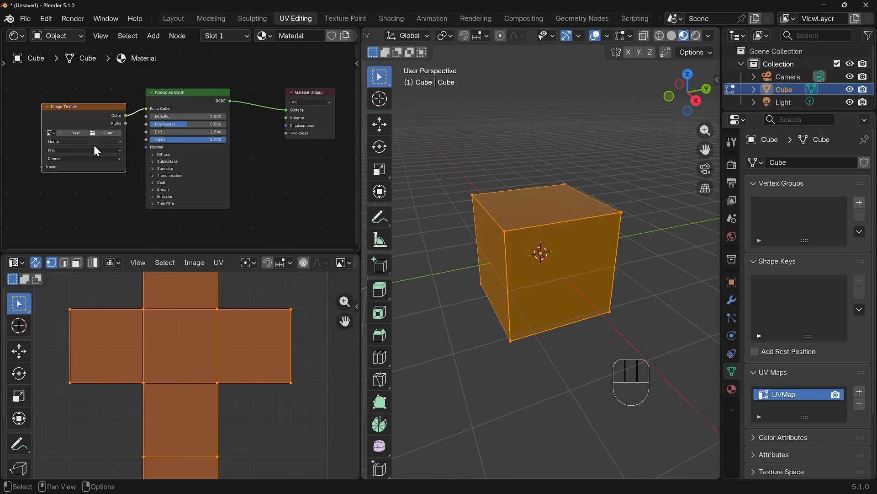
# Step: Create a new 1024 × 1024 px image in the Image Texture node with the Color Grid generated type
pyautogui.scroll(4, 141, 147)
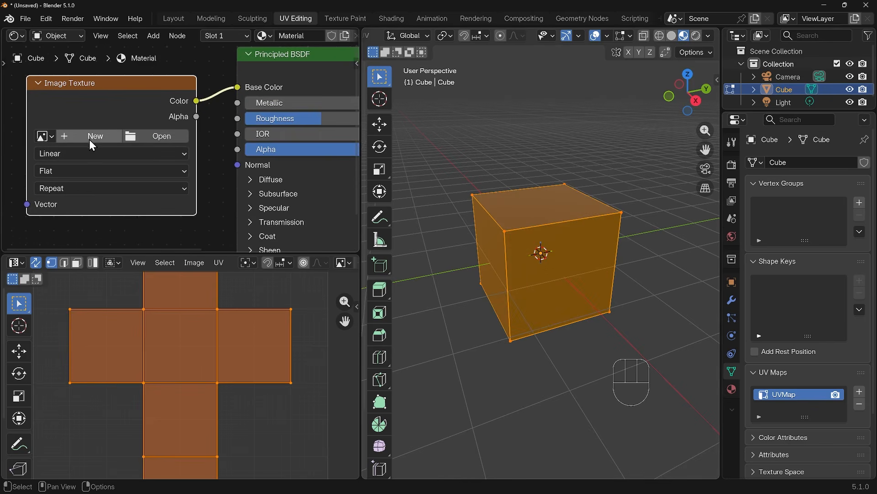
pyautogui.click(81, 139)
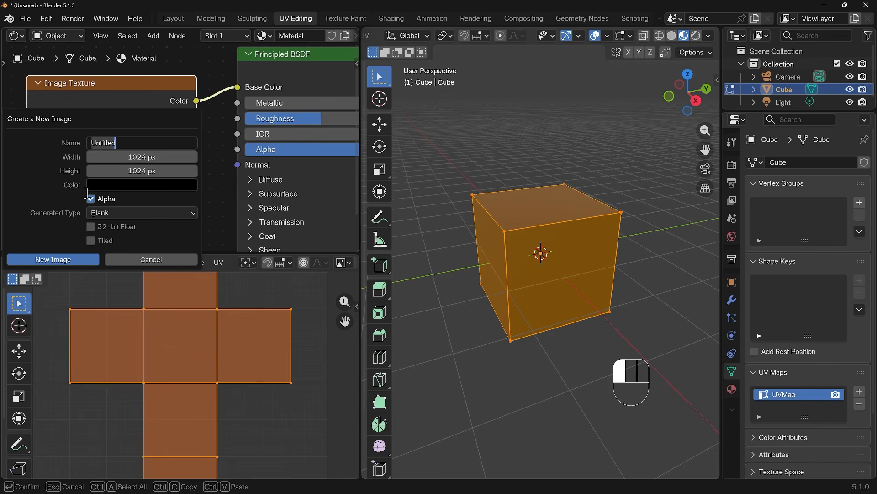
pyautogui.click(122, 213)
pyautogui.click(118, 253)
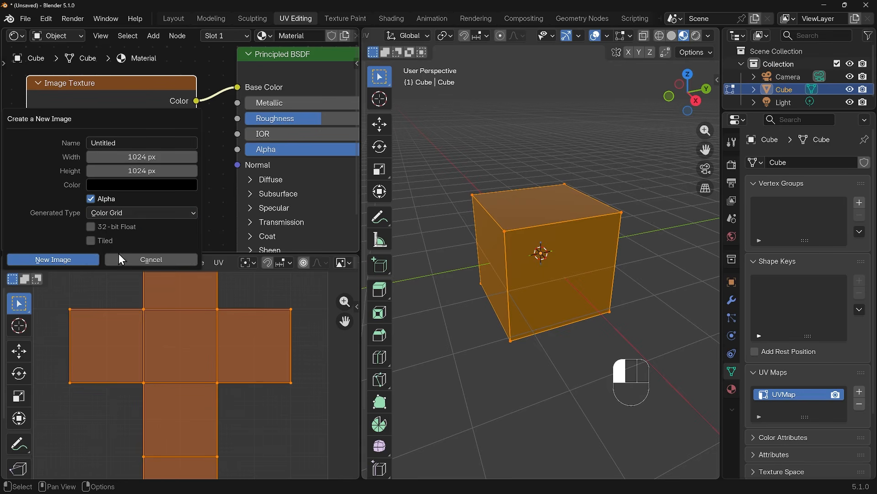
pyautogui.click(72, 260)
pyautogui.moveTo(544, 270)
pyautogui.mouseDown(button='middle')
pyautogui.moveTo(625, 262)
pyautogui.moveTo(609, 218)
pyautogui.moveTo(548, 269)
pyautogui.mouseUp(button='middle')
# Step: Enlarge the UV editor area at the expense of the Shader Editor so that the whole color grid fits
pyautogui.scroll(-6, 250, 346)
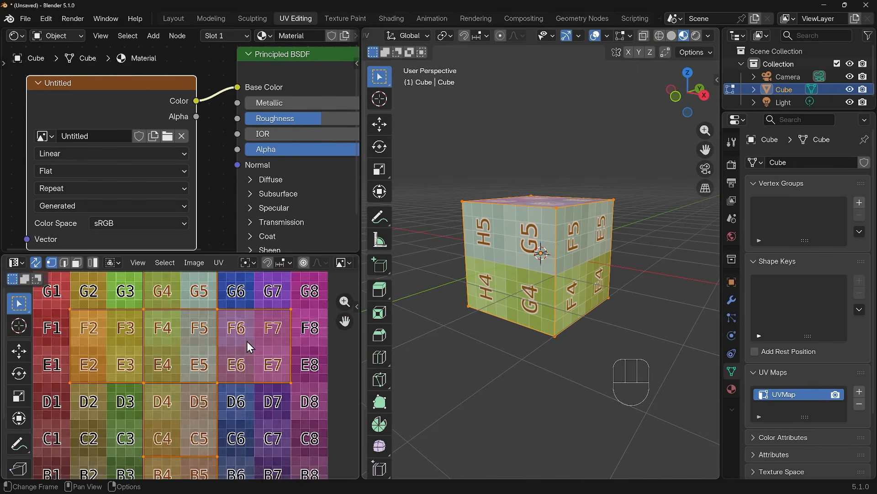
pyautogui.scroll(-3, 251, 347)
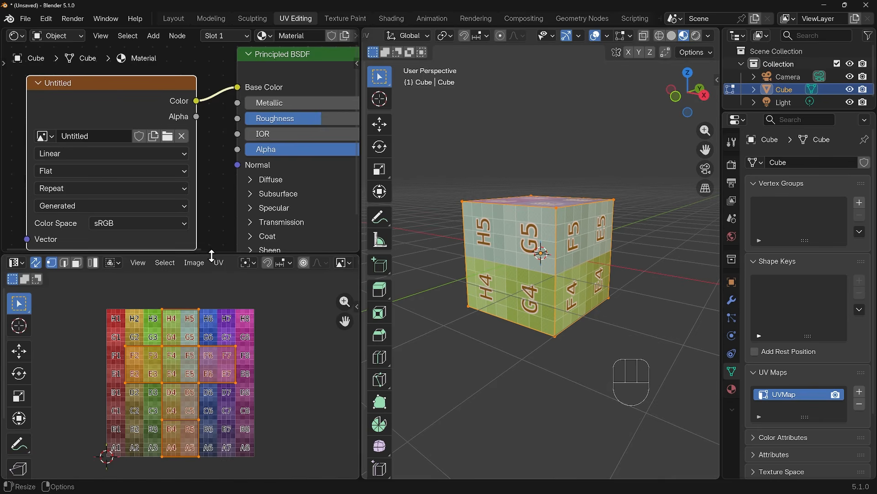
pyautogui.moveTo(217, 255); pyautogui.dragTo(214, 207)
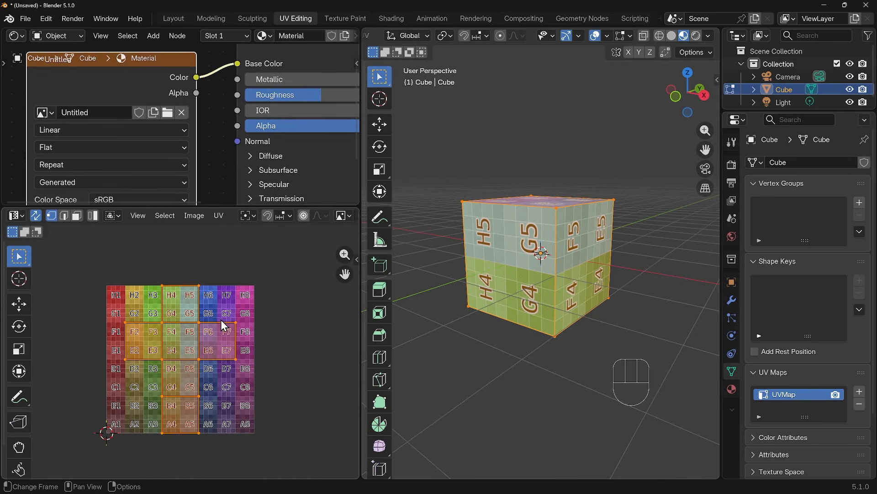
pyautogui.scroll(3, 220, 319)
pyautogui.scroll(-1, 223, 319)
pyautogui.keyDown('ctrl'); pyautogui.moveTo(239, 315); pyautogui.dragTo(271, 284, button='middle'); pyautogui.keyUp('ctrl')
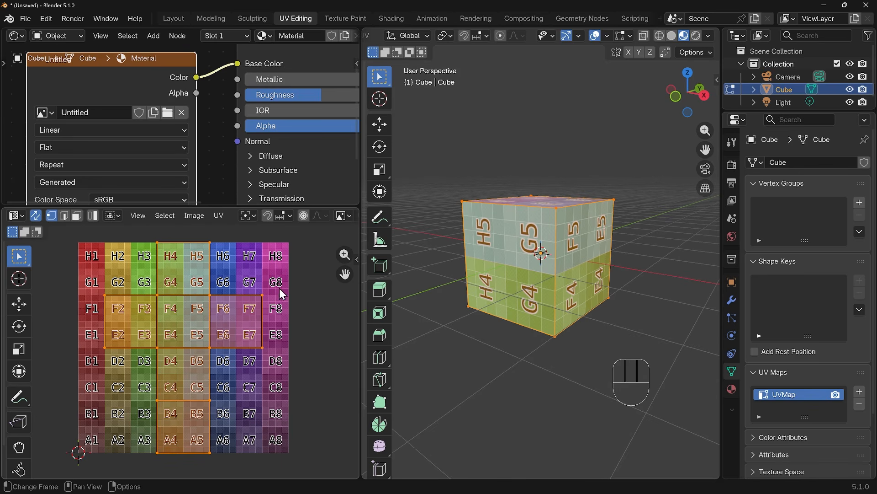
# Step: Switch the UV editor to face selection and select the UV face covering cells G4 to H5
pyautogui.click(76, 216)
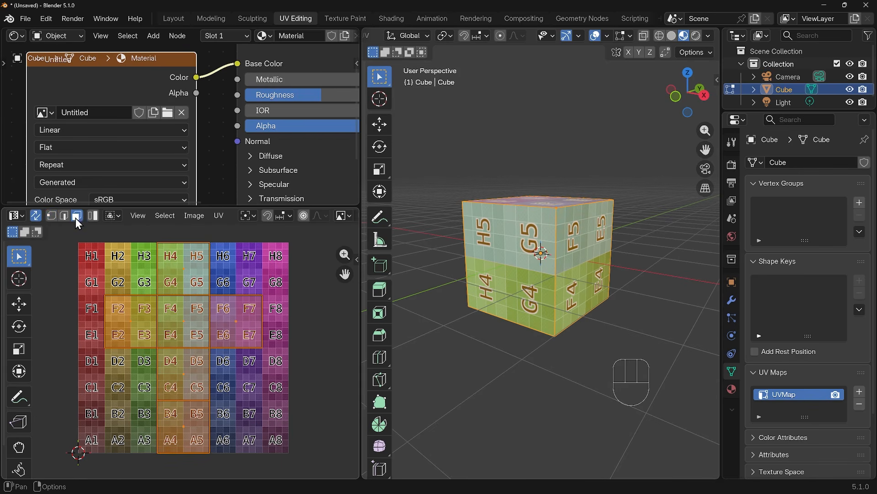
pyautogui.click(183, 269)
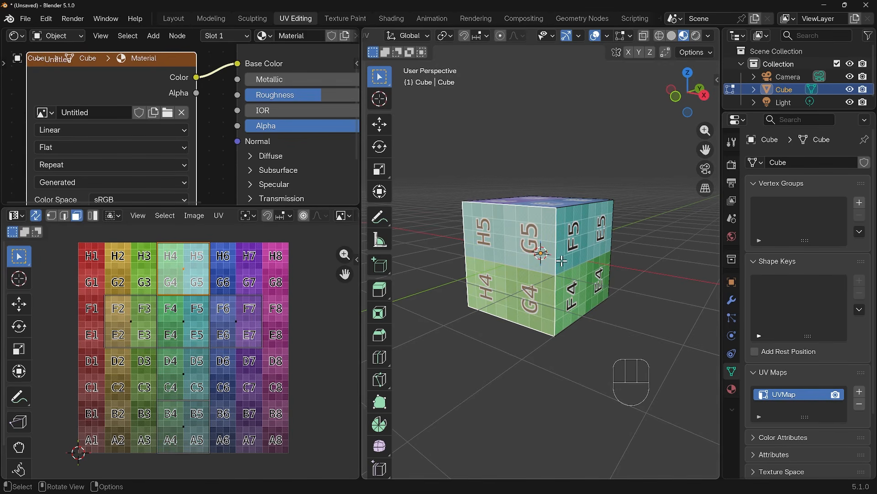
pyautogui.moveTo(615, 259); pyautogui.dragTo(489, 253, button='middle')
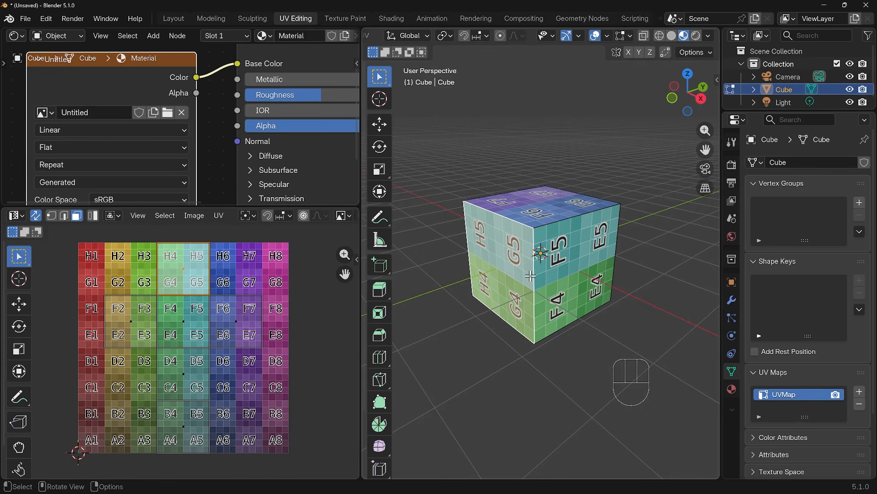
pyautogui.click(36, 216)
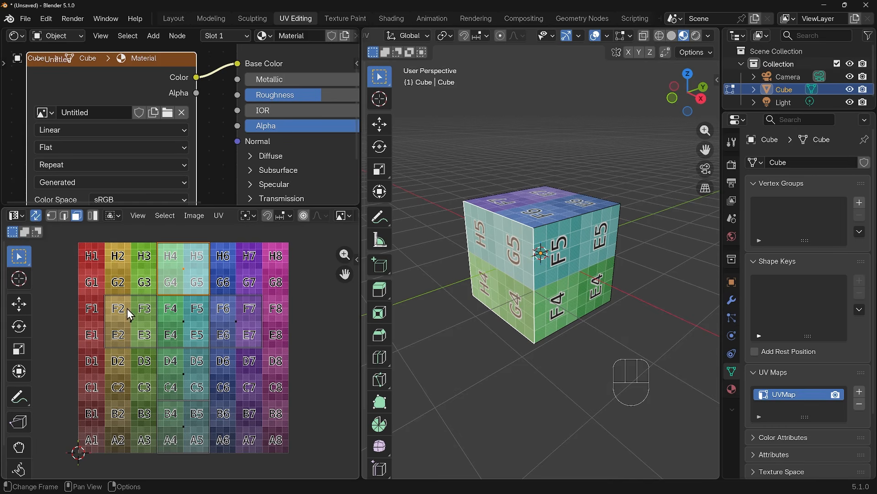
# Step: Select the UV faces over cells E4–F5, E6–F7 and G4–H5 in turn to compare them with the cube's sides
pyautogui.click(185, 322)
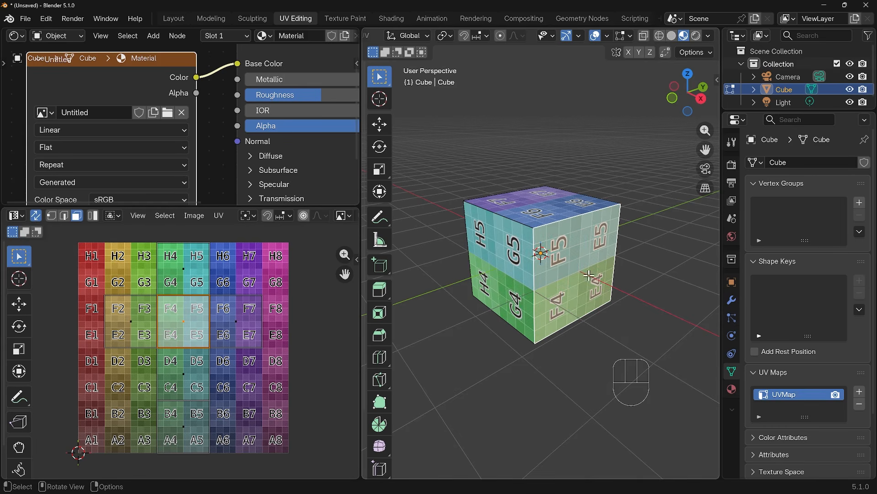
pyautogui.click(234, 322)
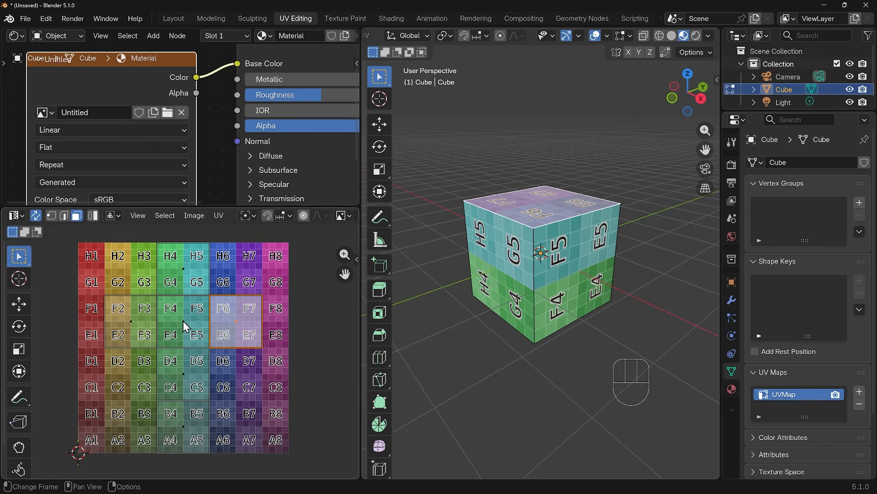
pyautogui.click(181, 270)
pyautogui.click(183, 314)
pyautogui.click(238, 317)
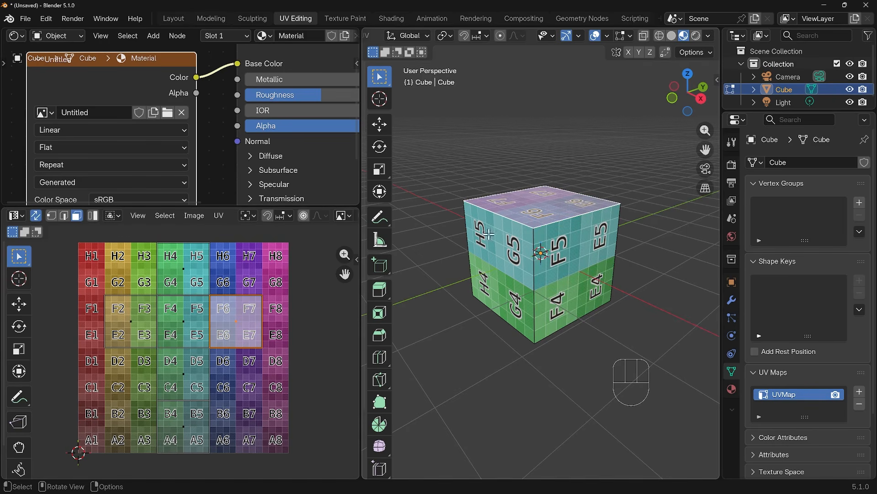
# Step: Select the UV face over cells G4 to H5 and move it down by about 0.05
pyautogui.click(188, 277)
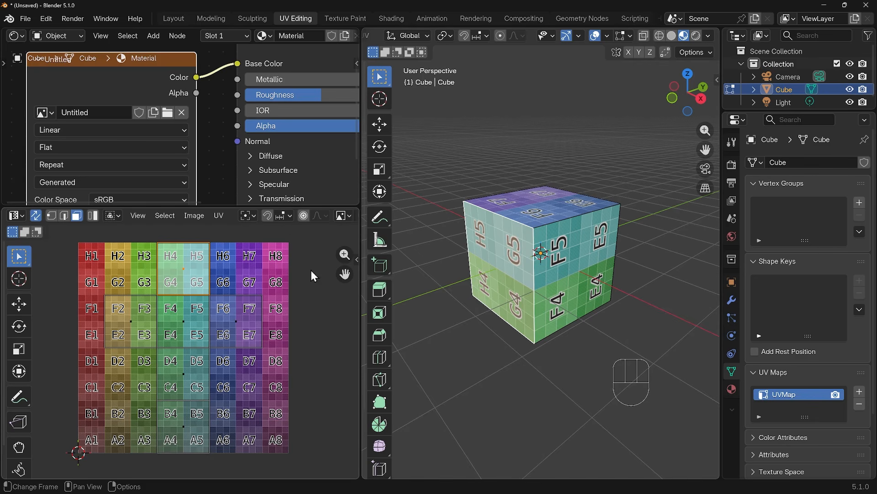
pyautogui.press('g')
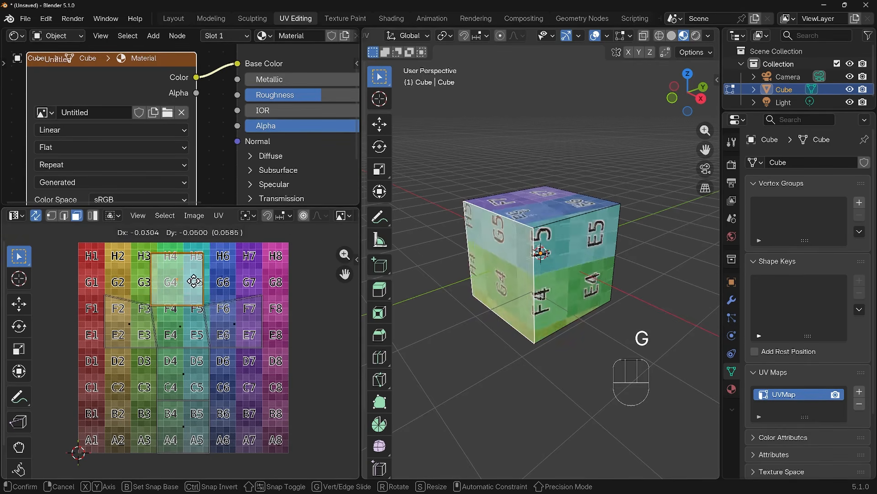
pyautogui.click(197, 284)
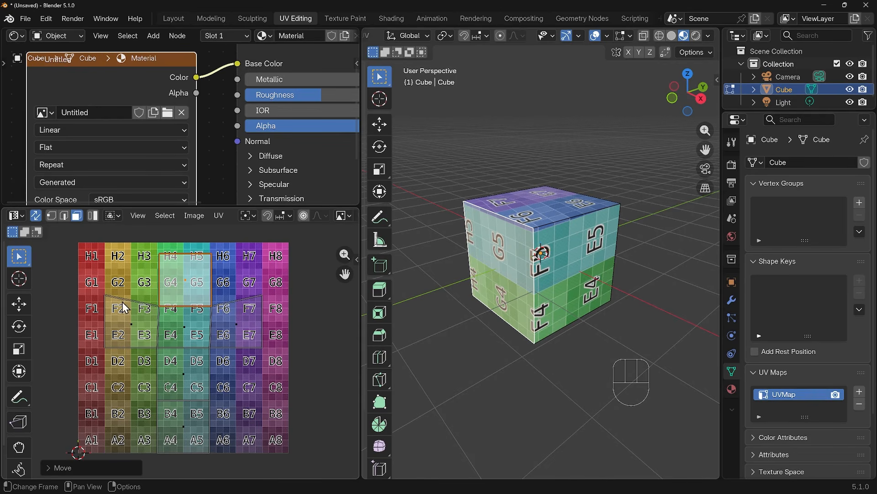
pyautogui.moveTo(523, 210)
pyautogui.mouseDown(button='middle')
pyautogui.moveTo(517, 217)
pyautogui.moveTo(530, 214)
pyautogui.mouseUp(button='middle')
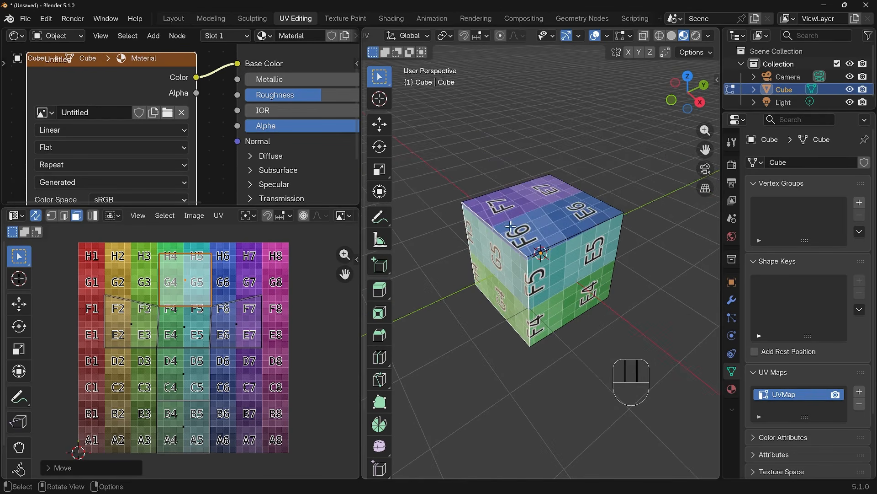
# Step: Move the UV face over cells G4 to H5 once more, then undo both moves of that face
pyautogui.press('g')
pyautogui.click(207, 297)
pyautogui.moveTo(485, 270); pyautogui.dragTo(511, 252, button='middle')
pyautogui.hotkey('ctrl', 'z')
pyautogui.hotkey('ctrl', 'z')
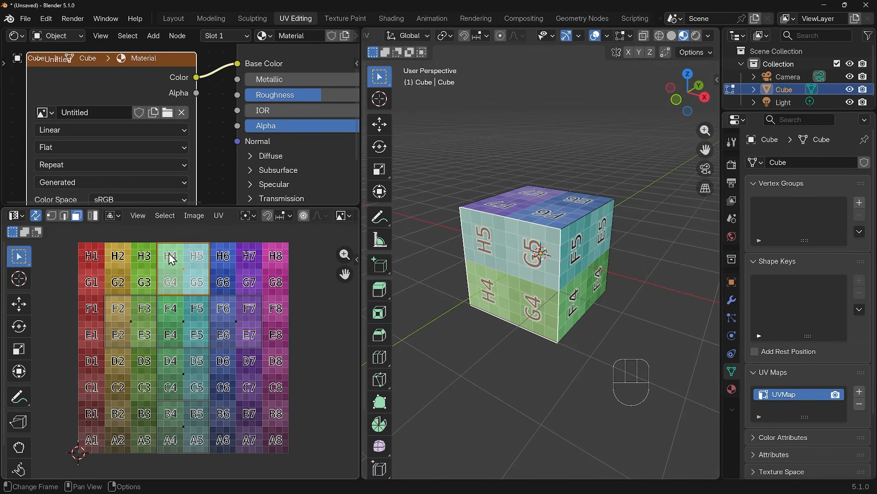
# Step: Try to move the UV face over cells E4 to F5 with sticky selection kept at Shared Location
pyautogui.click(119, 218)
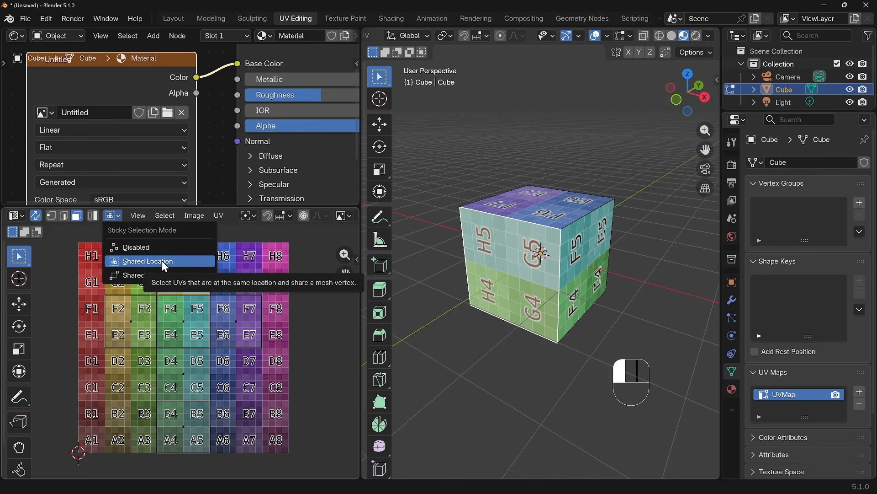
pyautogui.click(191, 261)
pyautogui.press('g')
pyautogui.rightClick(183, 323)
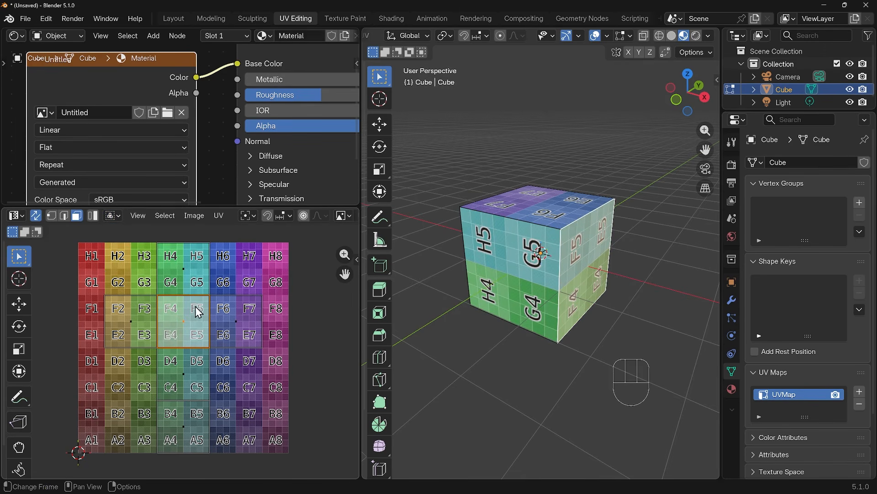
# Step: Set sticky selection to Shared Vertex and try to move the UV face over cells G4 to H5
pyautogui.click(113, 216)
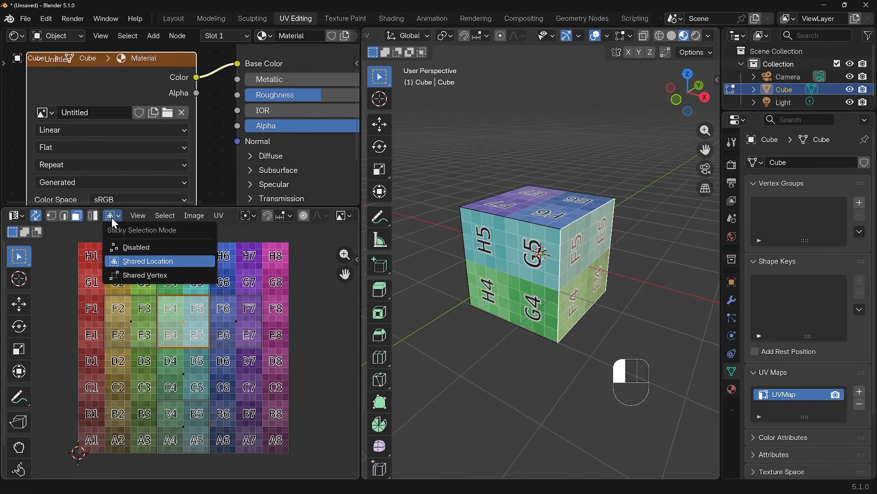
pyautogui.click(141, 275)
pyautogui.click(185, 270)
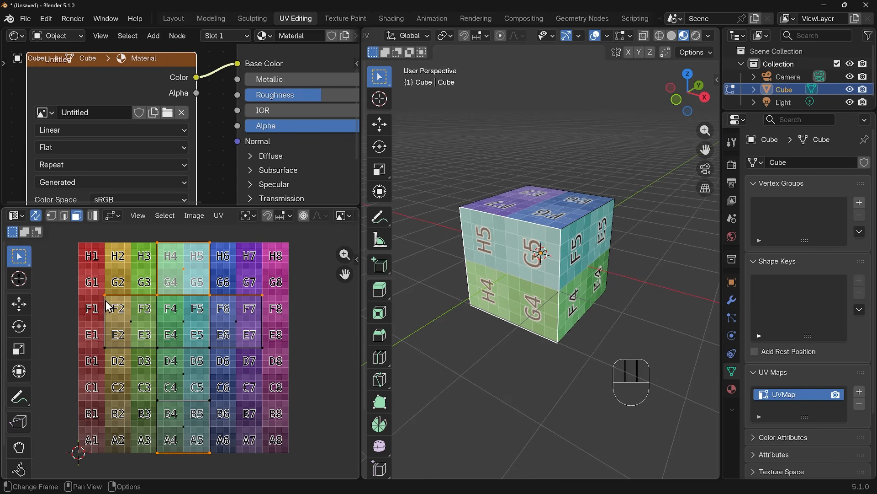
pyautogui.press('g')
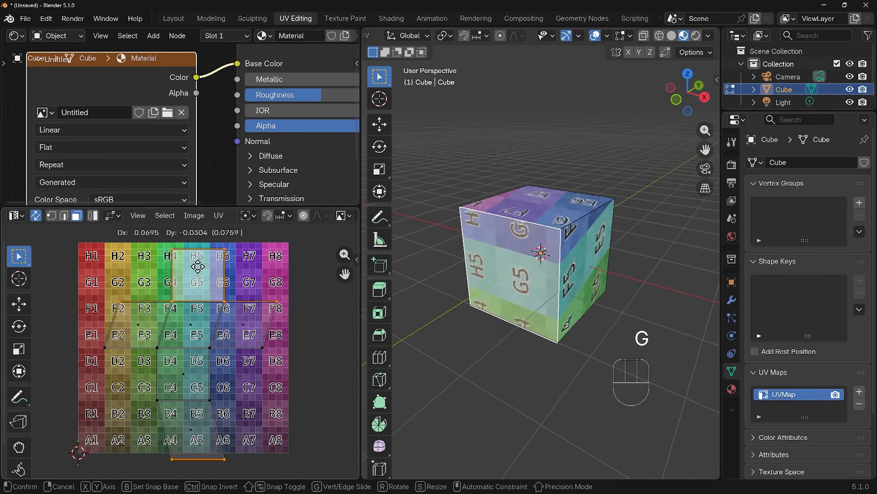
pyautogui.click(182, 273)
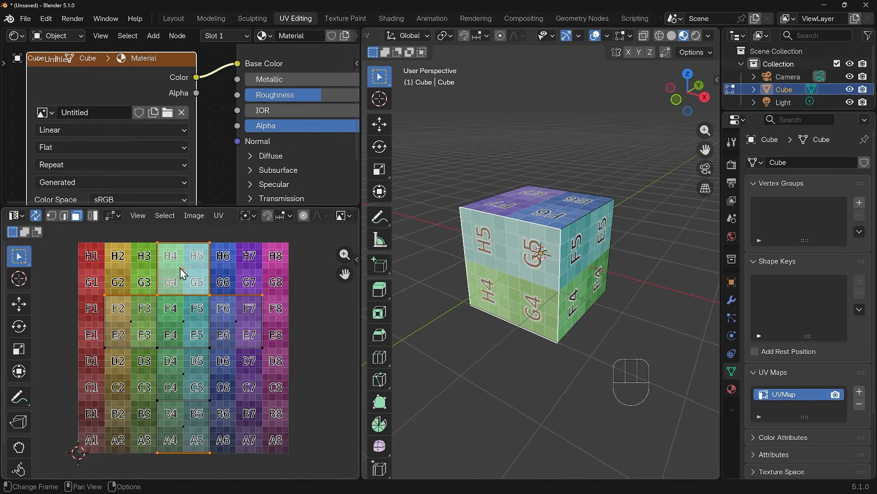
# Step: Disable sticky selection and move the UV face over cells G4 to H5 onto cells E6 to F7
pyautogui.click(113, 215)
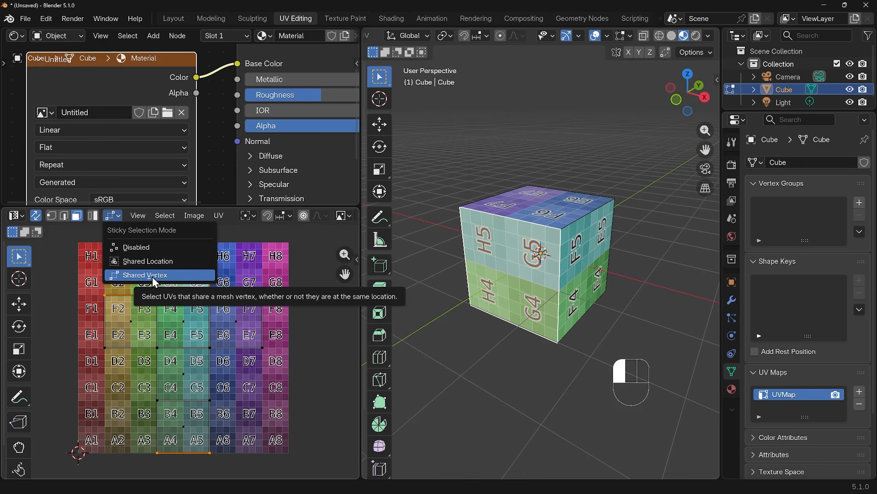
pyautogui.click(130, 248)
pyautogui.click(182, 272)
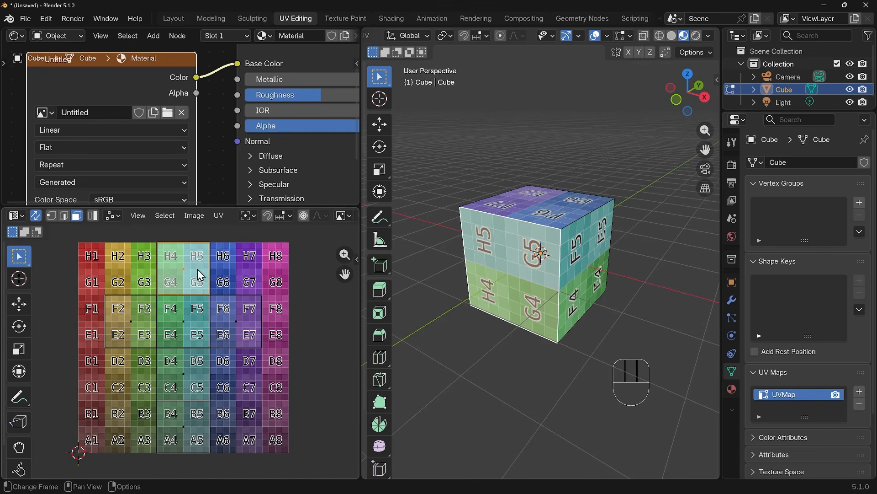
pyautogui.press('g')
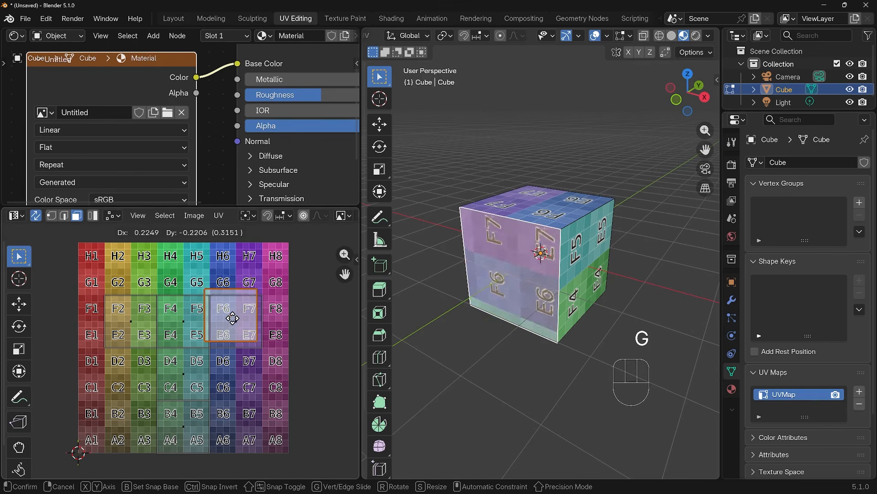
pyautogui.click(239, 335)
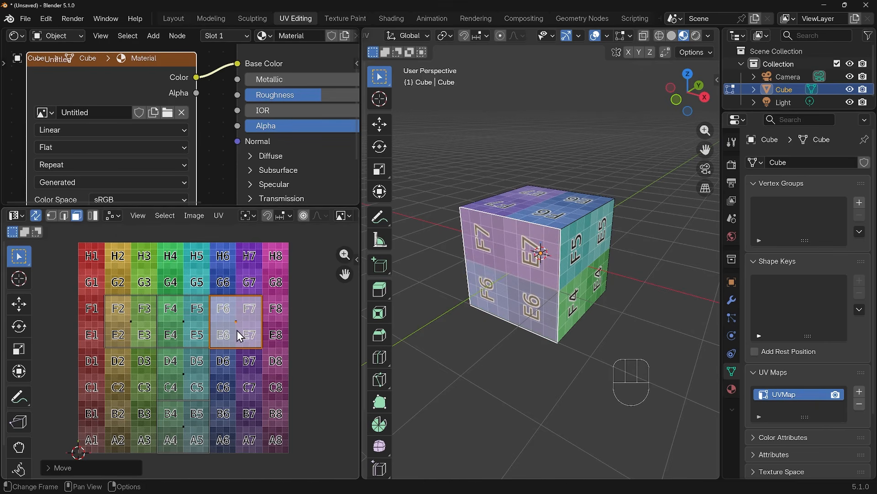
# Step: Stack the UV faces over cells E4–F5 and E2–F3 onto cells E6 to F7
pyautogui.moveTo(502, 275); pyautogui.dragTo(487, 302, button='middle')
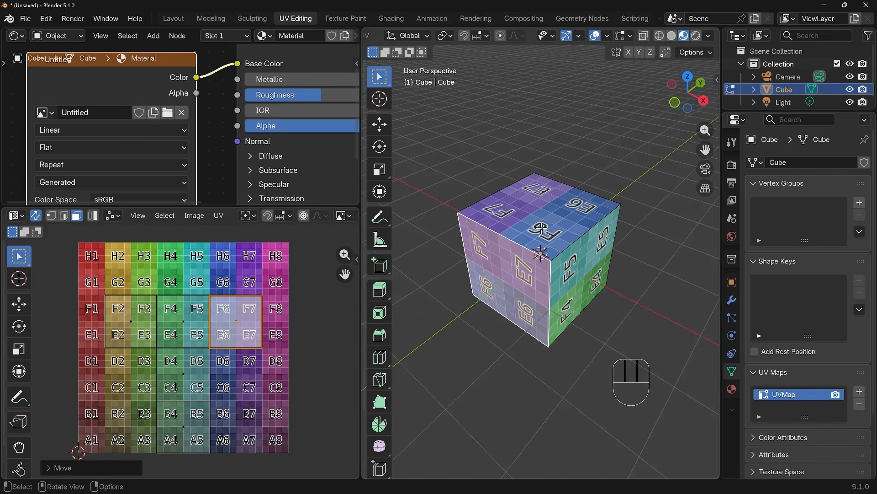
pyautogui.click(182, 319)
pyautogui.press('g')
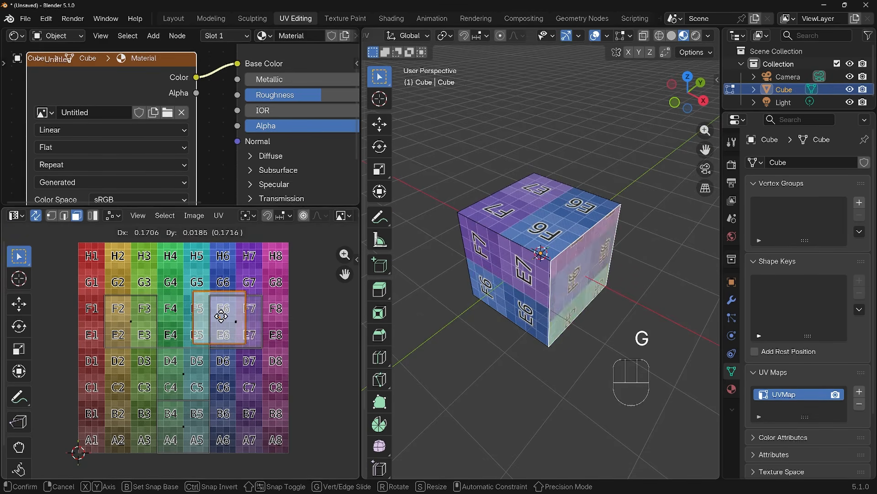
pyautogui.click(234, 319)
pyautogui.click(139, 323)
pyautogui.press('g')
pyautogui.click(232, 317)
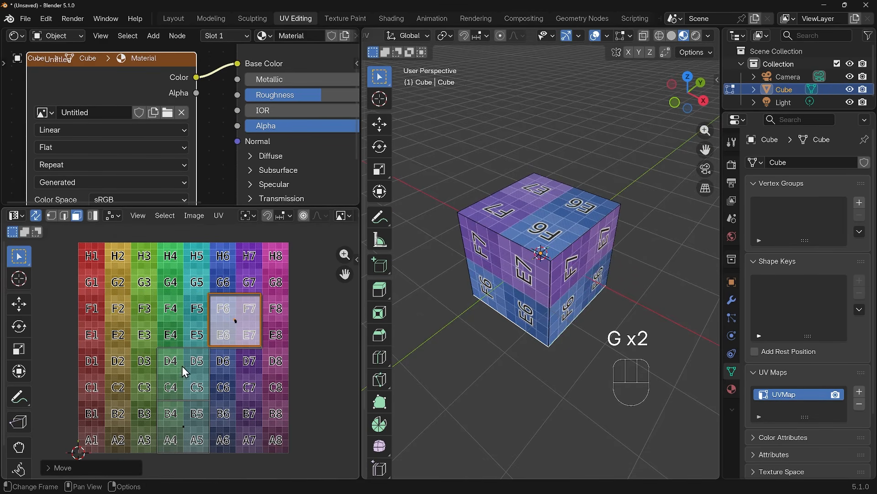
# Step: Stack the UV faces over cells C4–D5 and A4–B5 onto cells E6 to F7 and inspect the cube
pyautogui.click(182, 366)
pyautogui.press('g')
pyautogui.click(236, 317)
pyautogui.press('g')
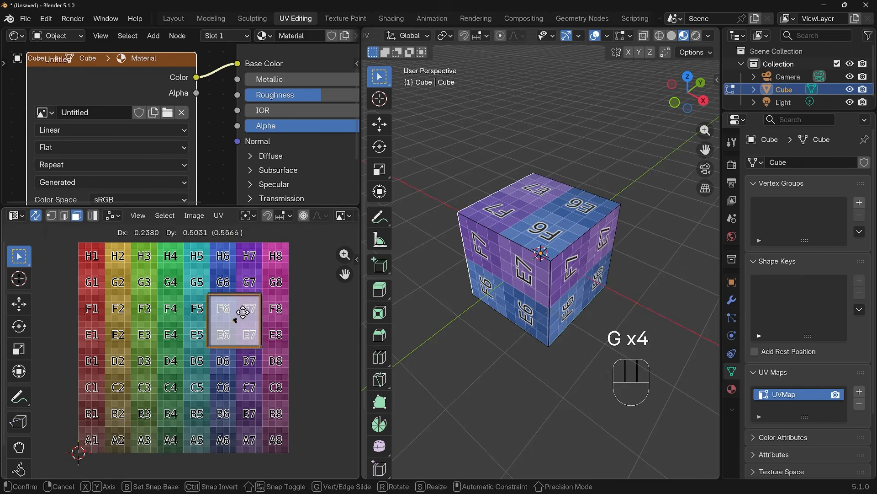
pyautogui.rightClick(192, 422)
pyautogui.moveTo(516, 284); pyautogui.dragTo(652, 229, button='middle')
pyautogui.moveTo(656, 220); pyautogui.dragTo(610, 256, button='middle')
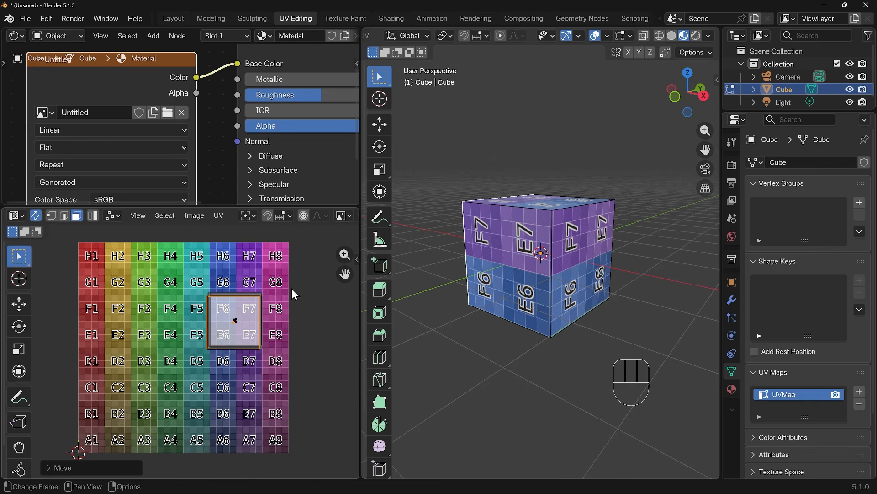
# Step: Keep sticky selection disabled, select the cube's −Y side in the viewport and move its UV face onto cells E2 to F3
pyautogui.click(118, 216)
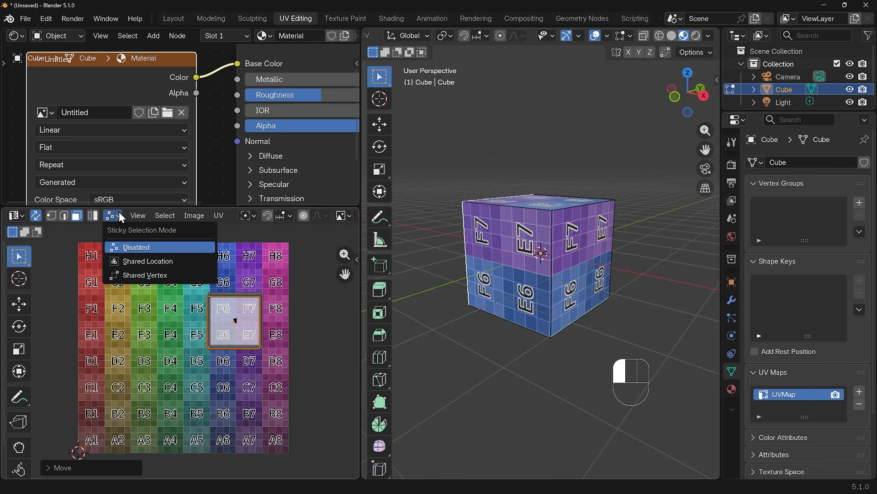
pyautogui.click(147, 244)
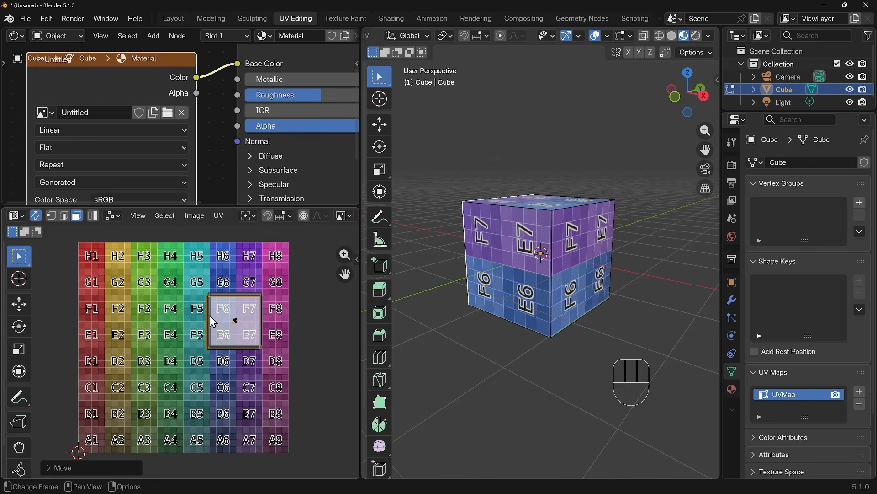
pyautogui.click(506, 276)
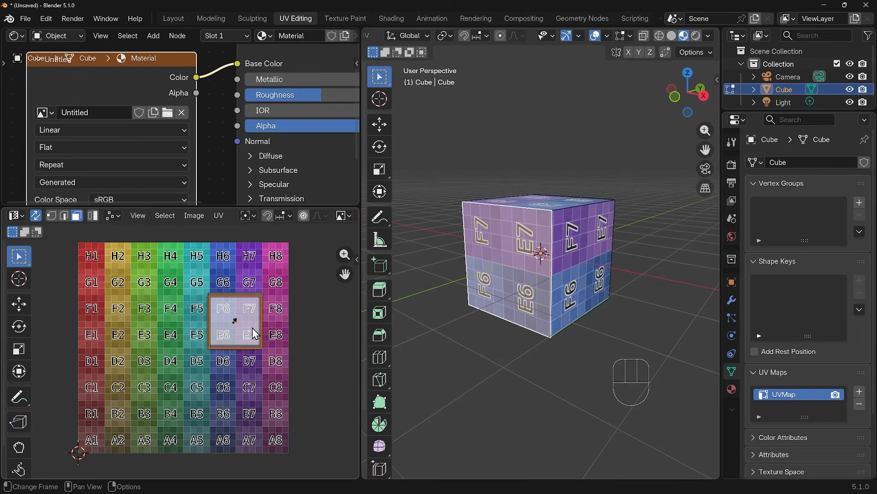
pyautogui.press('g')
pyautogui.click(148, 326)
pyautogui.moveTo(585, 195); pyautogui.dragTo(555, 209, button='middle')
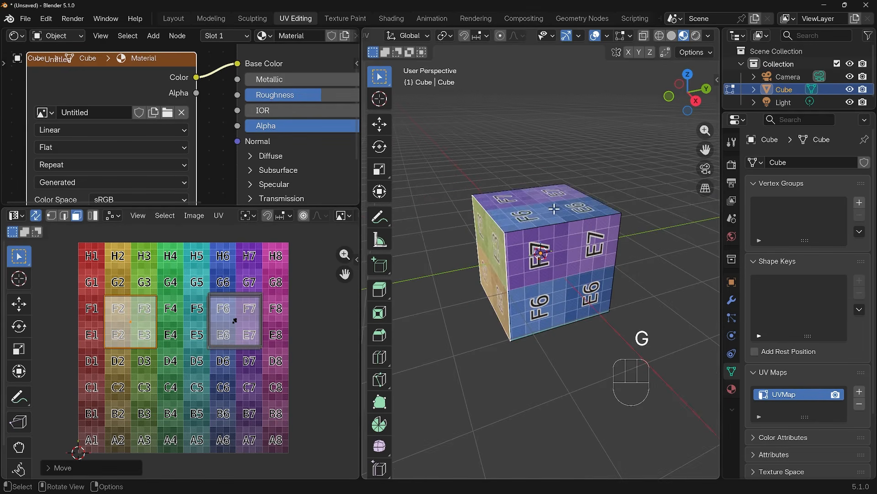
# Step: Select the cube's top in the viewport and move its UV face onto cells C4 to D5, keeping sticky selection disabled
pyautogui.click(554, 208)
pyautogui.press('g')
pyautogui.click(195, 381)
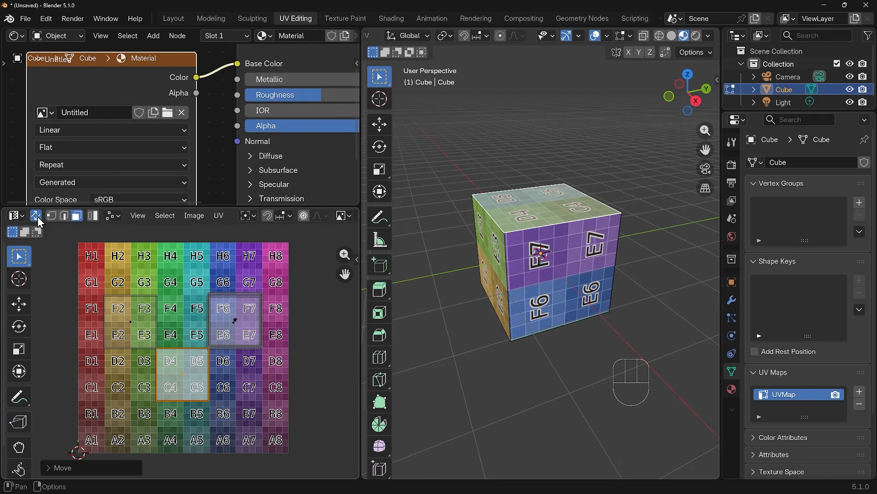
pyautogui.click(112, 216)
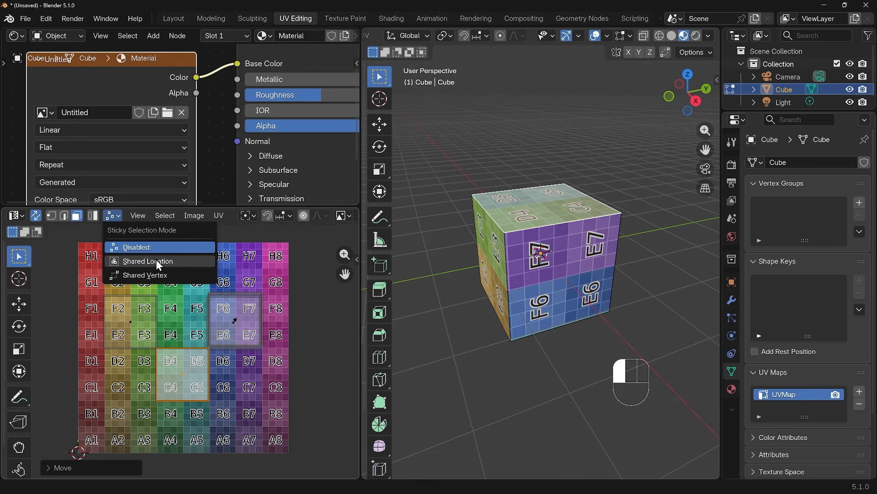
pyautogui.click(116, 220)
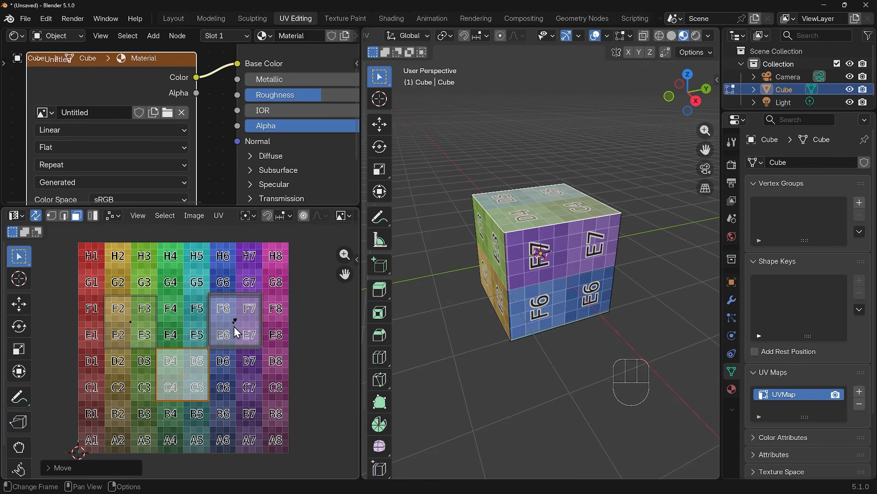
# Step: Move the UV face of the cube's +X side over cells B6–C7 and that of the +Y side over G4–H5
pyautogui.click(576, 286)
pyautogui.press('g')
pyautogui.click(245, 393)
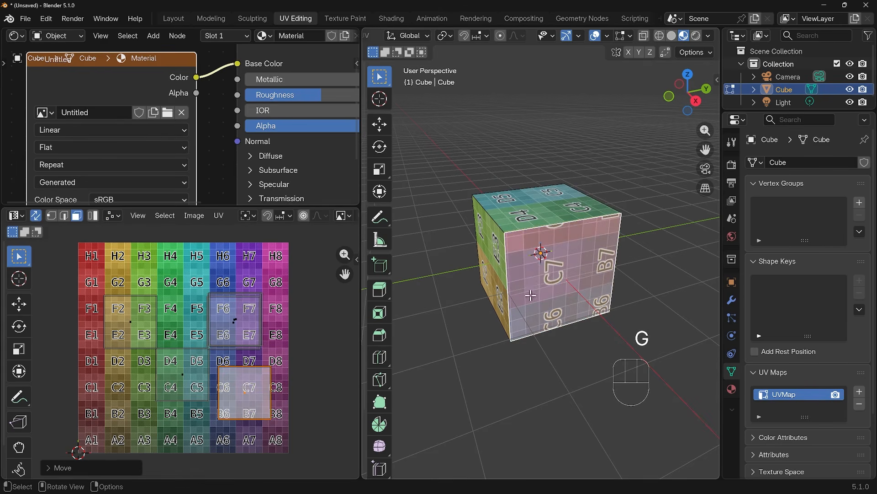
pyautogui.moveTo(576, 286); pyautogui.dragTo(553, 282, button='middle')
pyautogui.press('g')
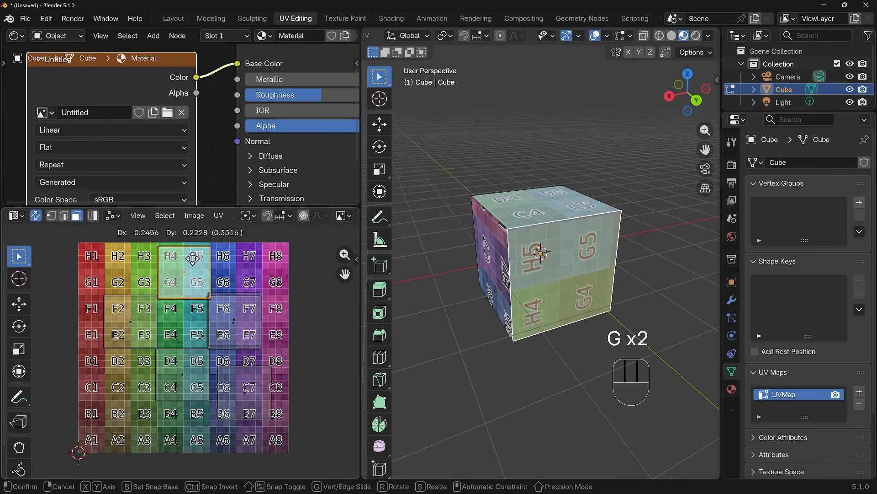
pyautogui.click(183, 271)
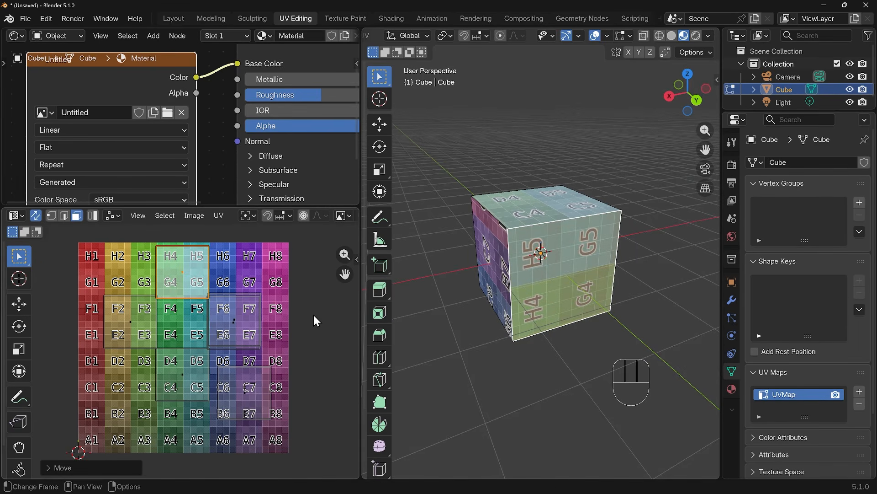
# Step: Select all UV faces and pack the islands with the Exact Shape (Concave) method and a 0.001 margin
pyautogui.press('a')
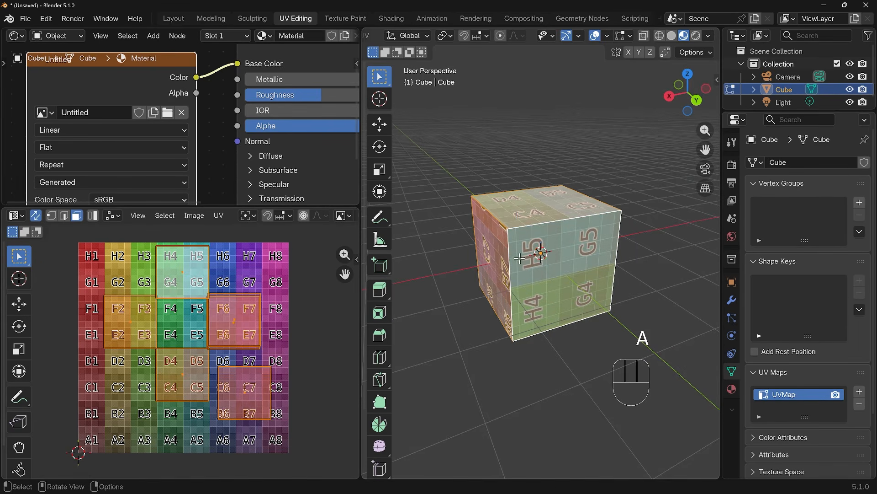
pyautogui.click(219, 215)
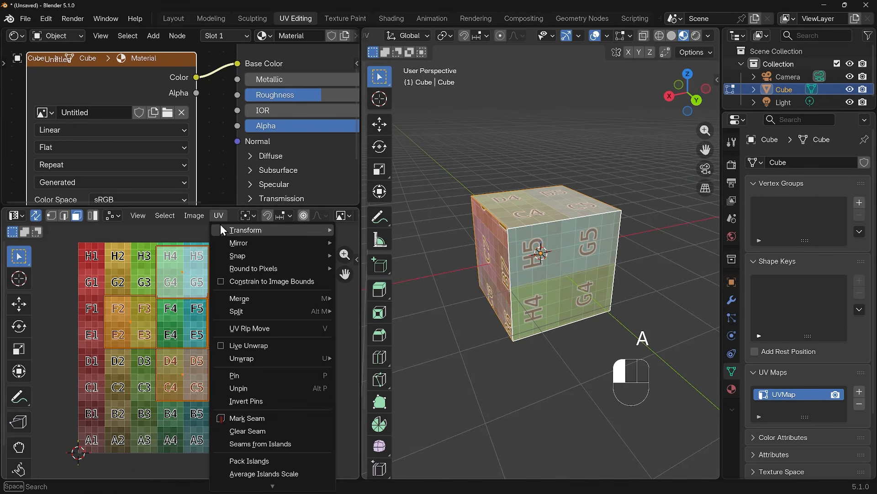
pyautogui.click(253, 462)
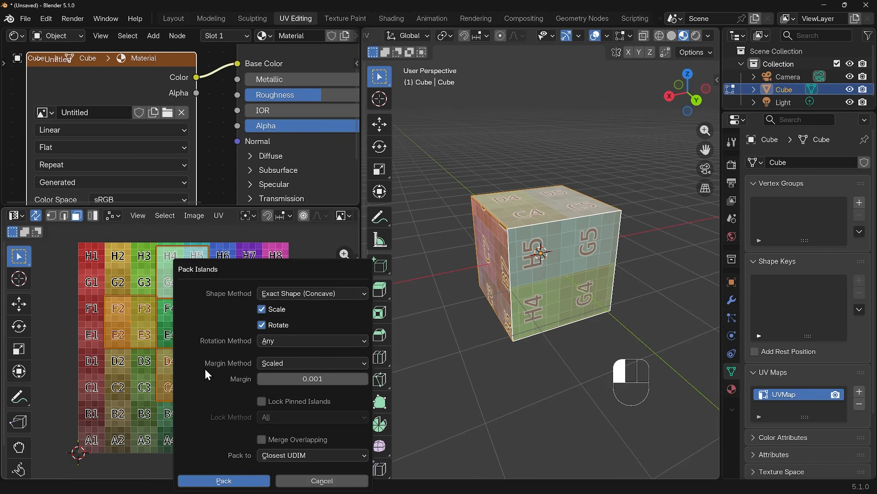
pyautogui.click(233, 481)
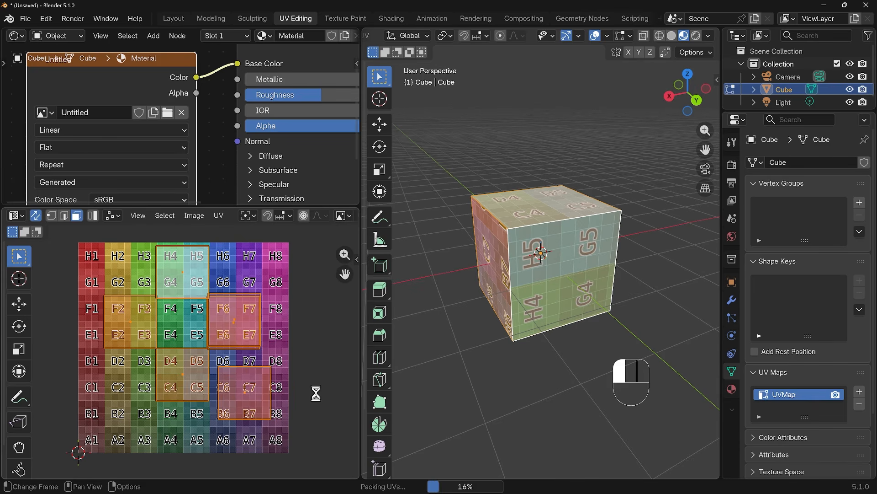